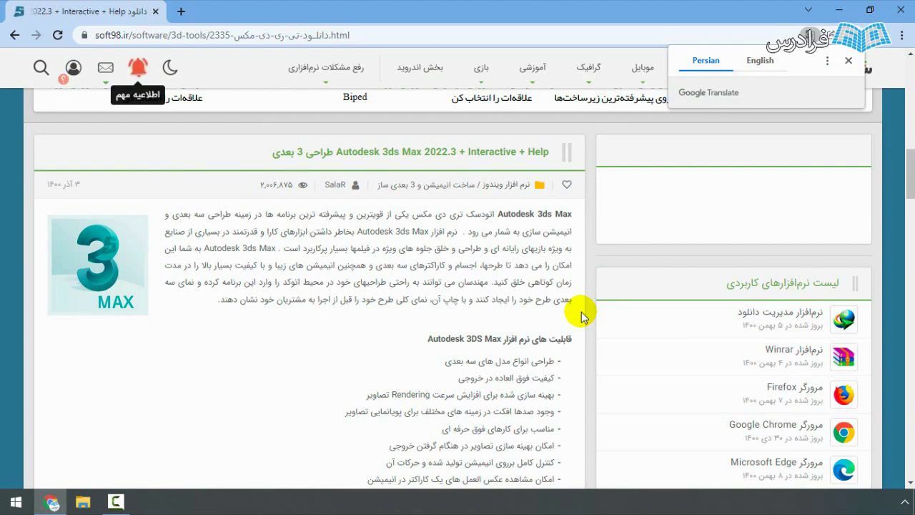
Select the five 64-bit 2022 part links in the download list and check which link actions are offered.
scroll(594, 286, down, 10)
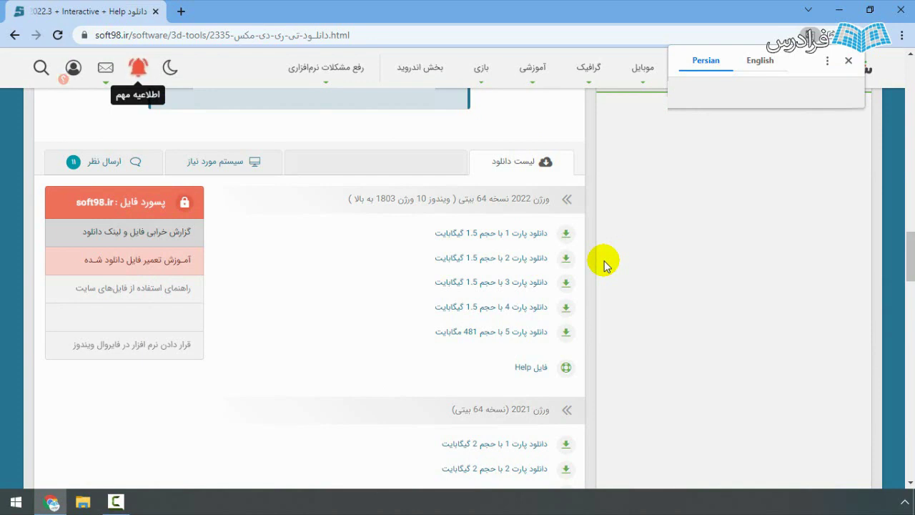
drag(581, 222, 426, 327)
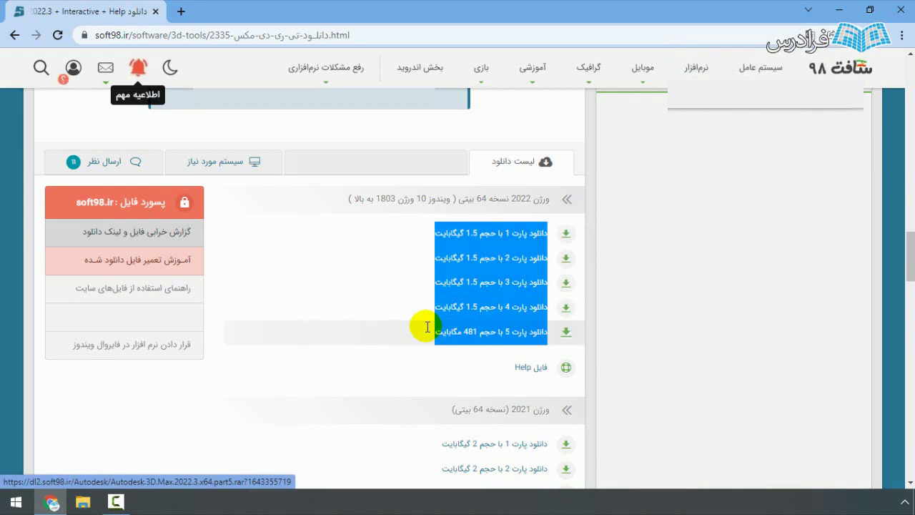
right_click(472, 239)
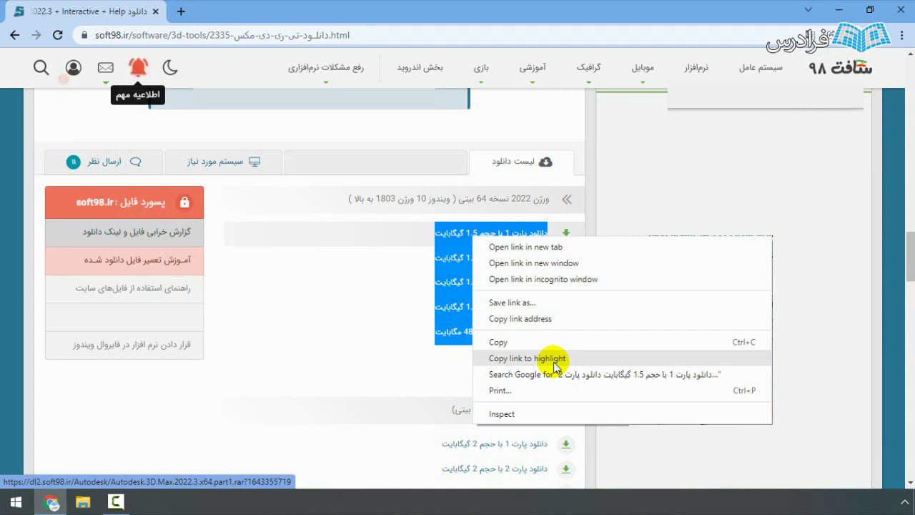
Enable the IDM Integration Module extension in the browser and return to the download page.
key(alt+f)
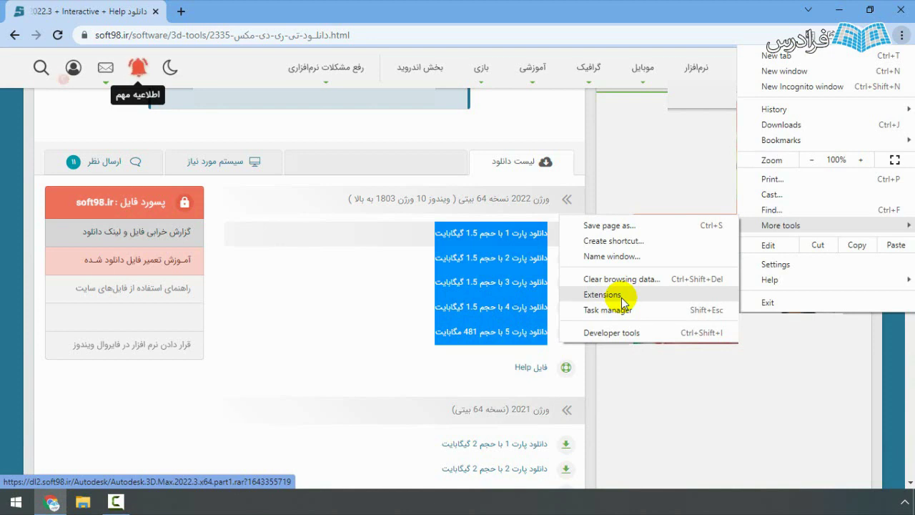
click(622, 300)
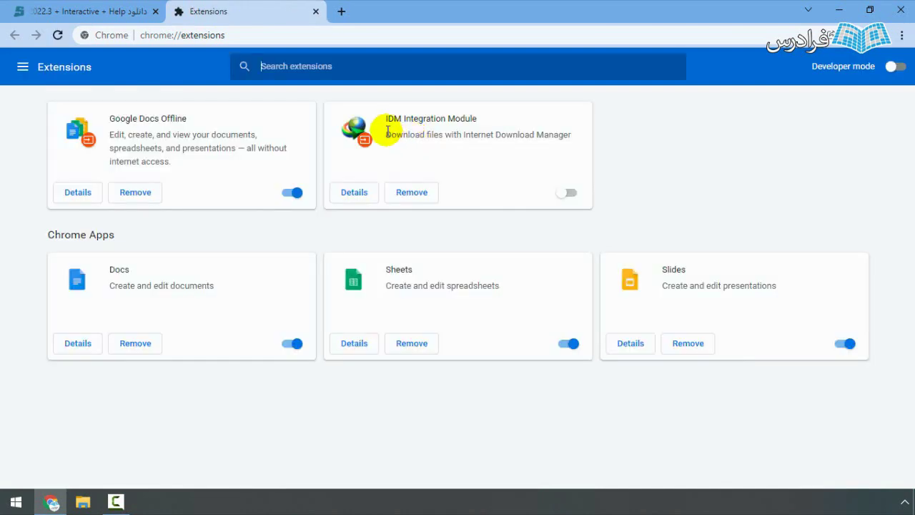
click(569, 195)
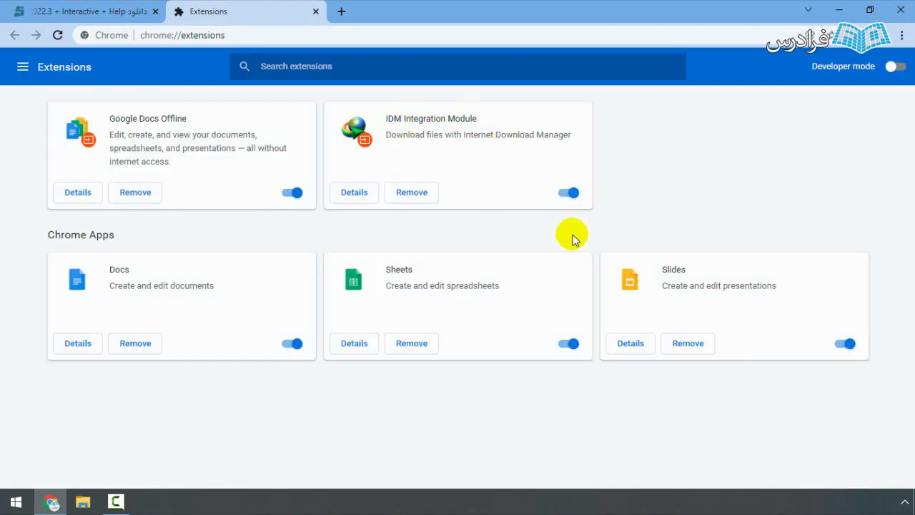
click(317, 12)
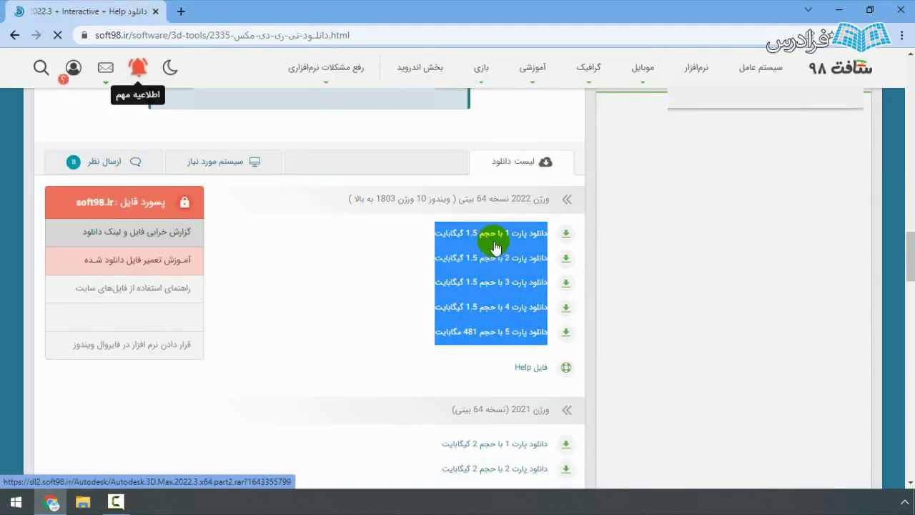
Send the five selected 2022 part links to IDM as a batch download and adjust the File Name column width.
click(519, 232)
drag(570, 218, 431, 333)
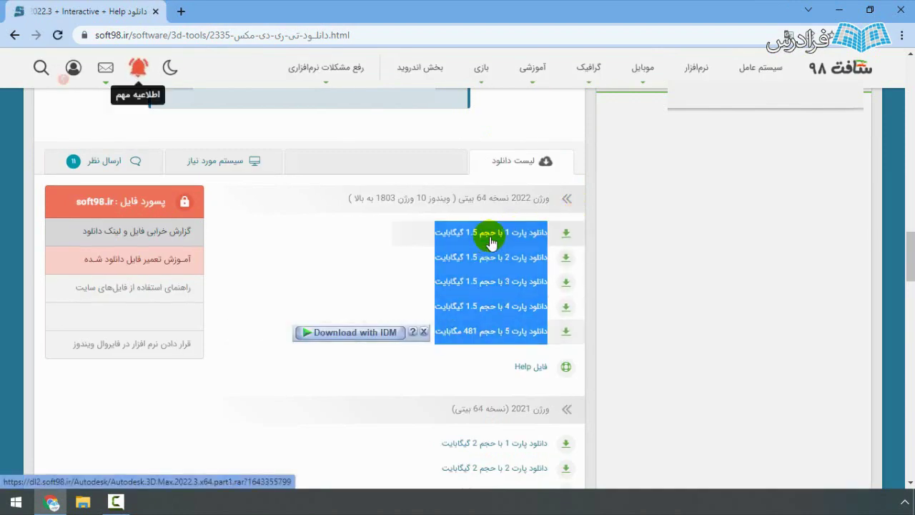
drag(572, 219, 418, 327)
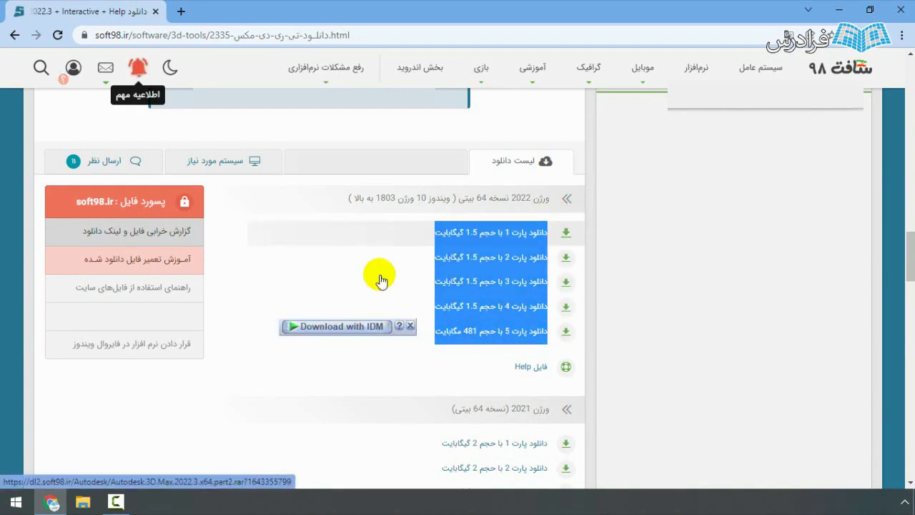
right_click(487, 228)
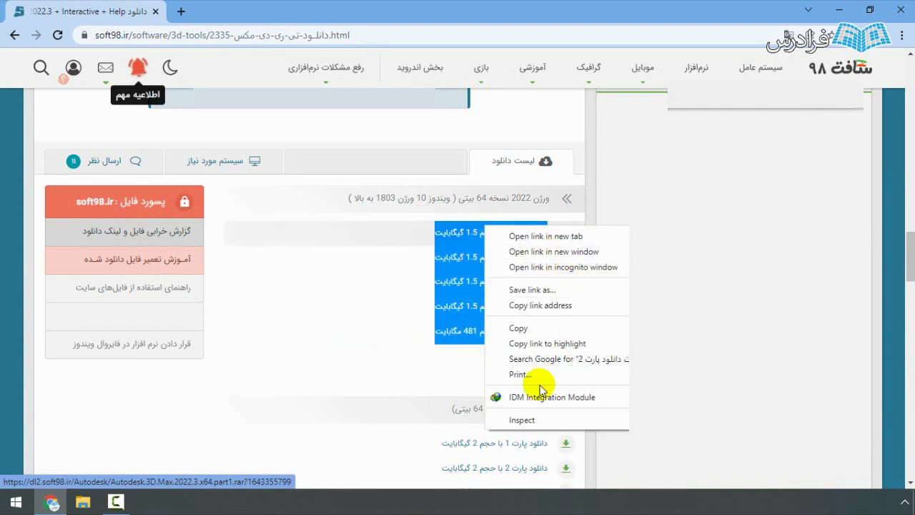
mouse_move(544, 397)
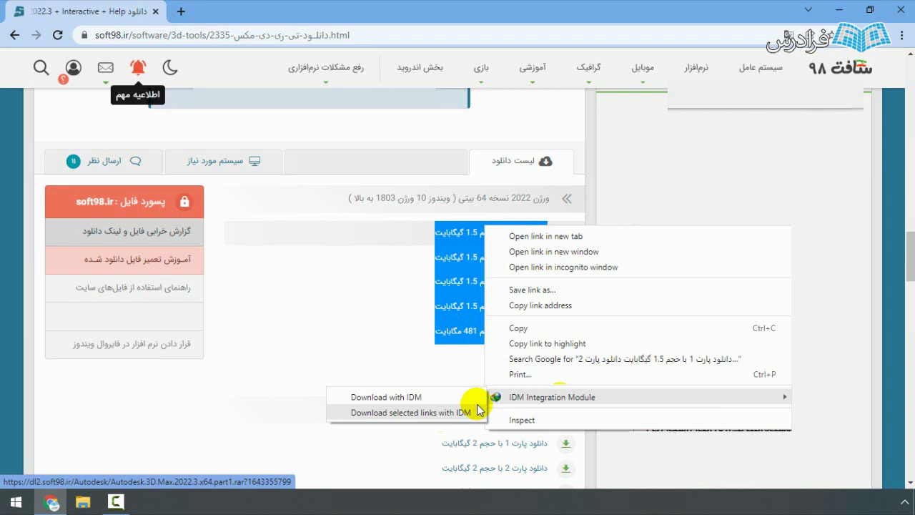
click(477, 409)
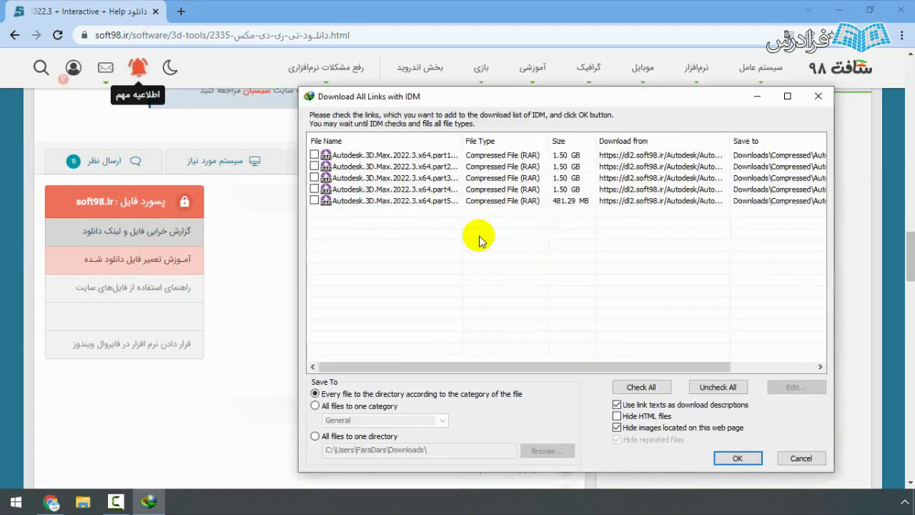
double_click(461, 141)
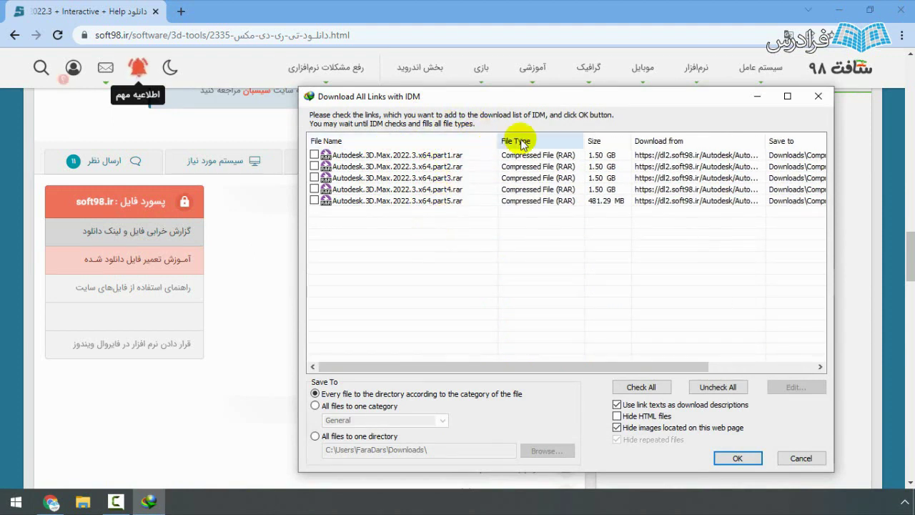
drag(499, 141, 434, 143)
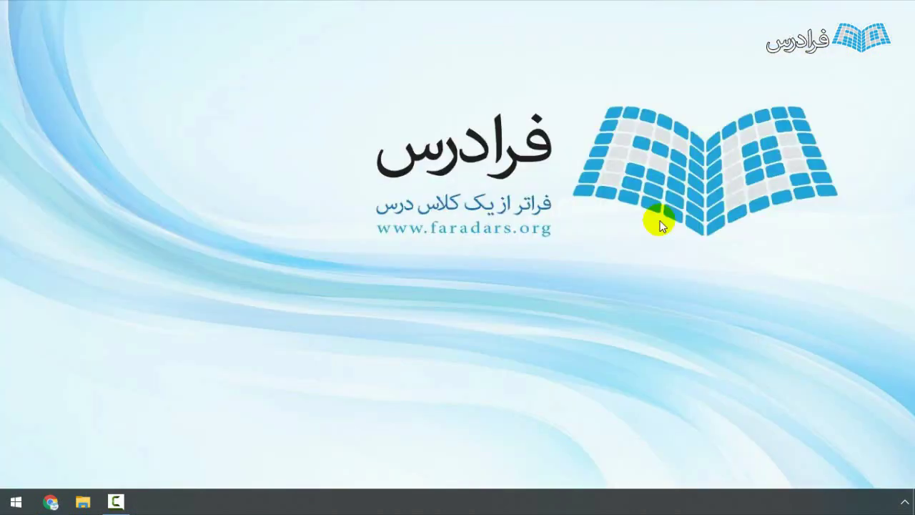
Switch to Internet Download Manager by searching for "idm" from the desktop, and maximize its window.
key(super)
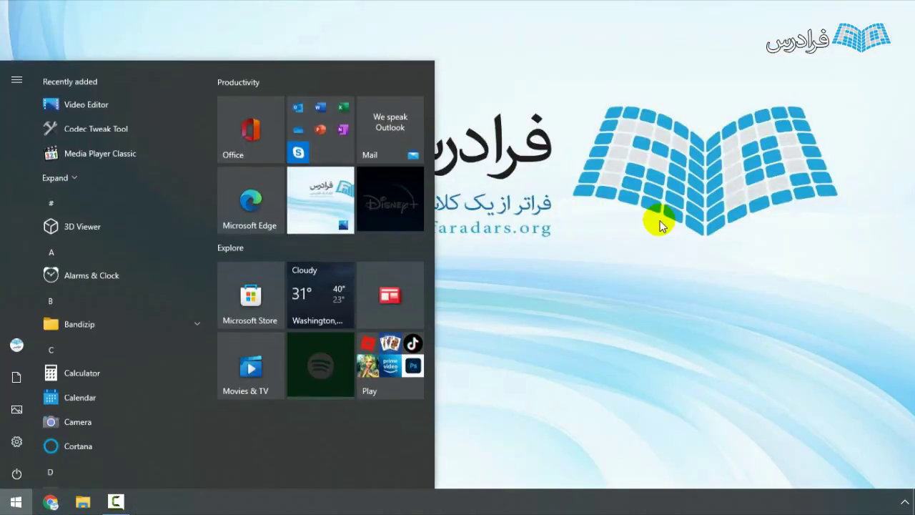
text(idm)
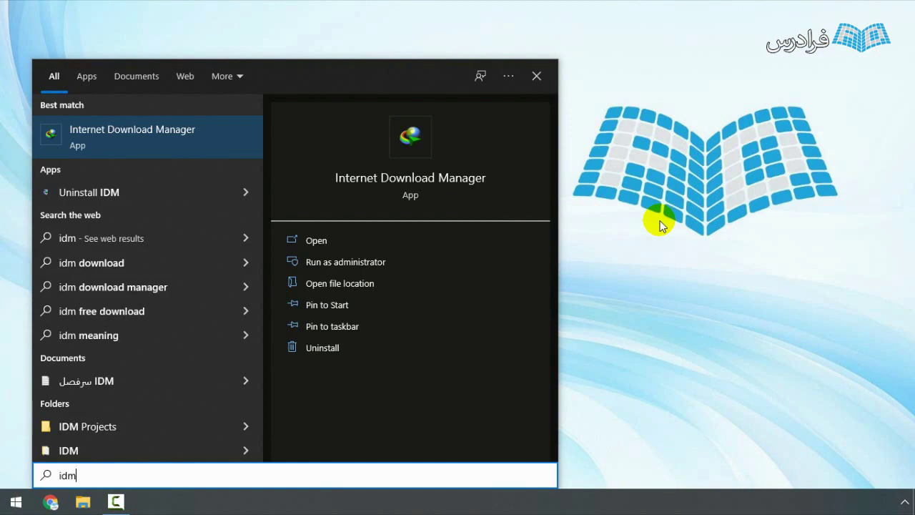
key(Return)
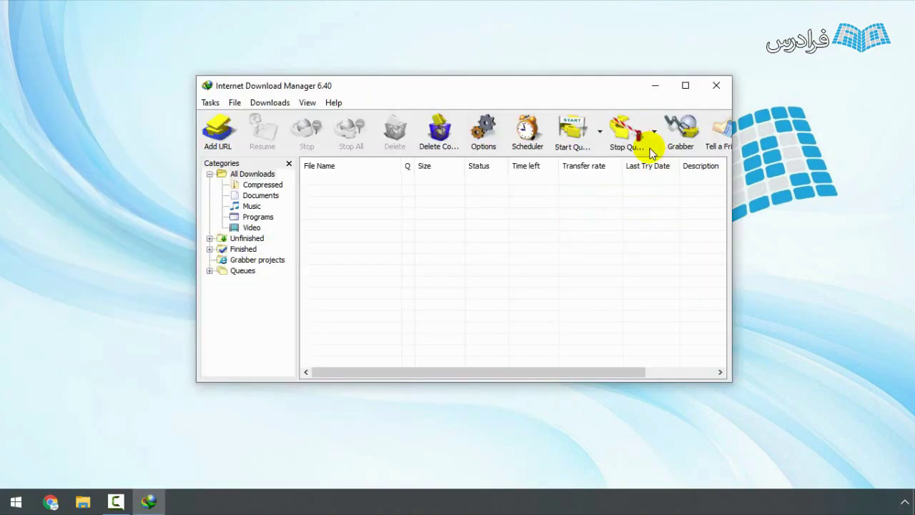
key(super+Up)
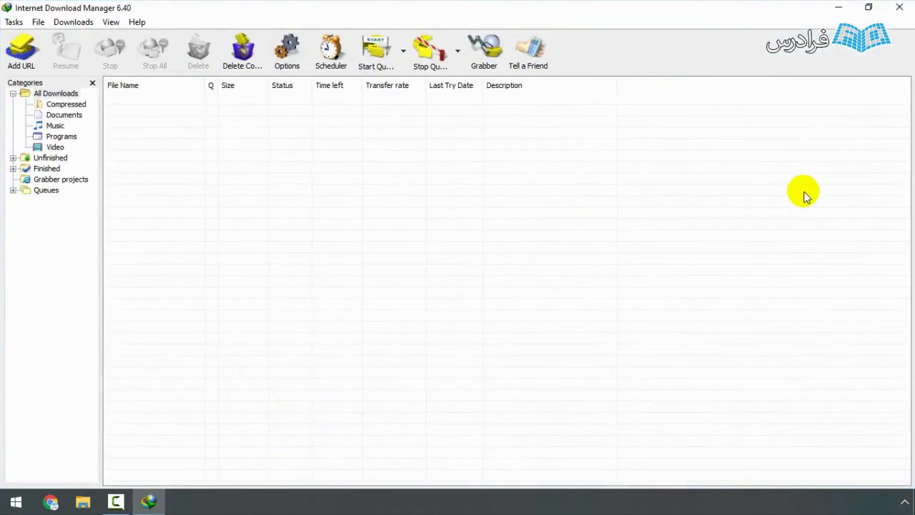
Change the interface language to Farsi and restart the program to apply it.
click(108, 24)
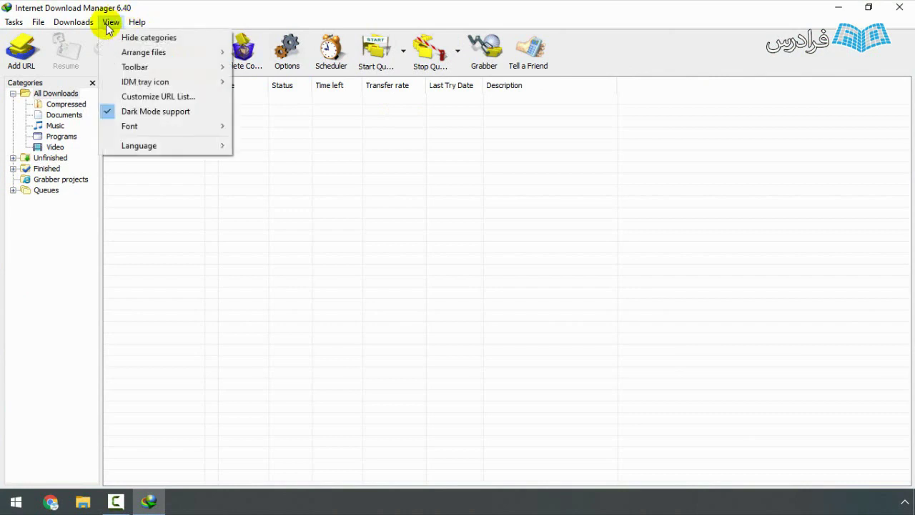
mouse_move(170, 143)
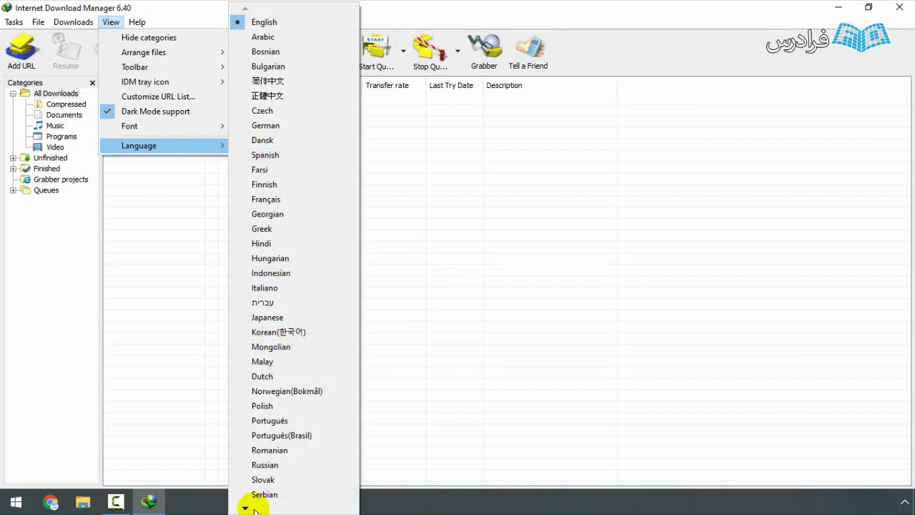
click(275, 112)
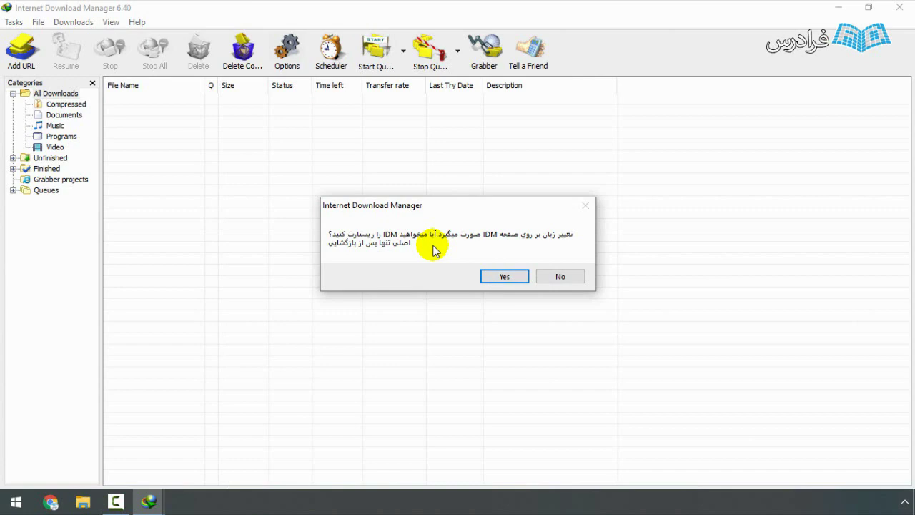
click(503, 277)
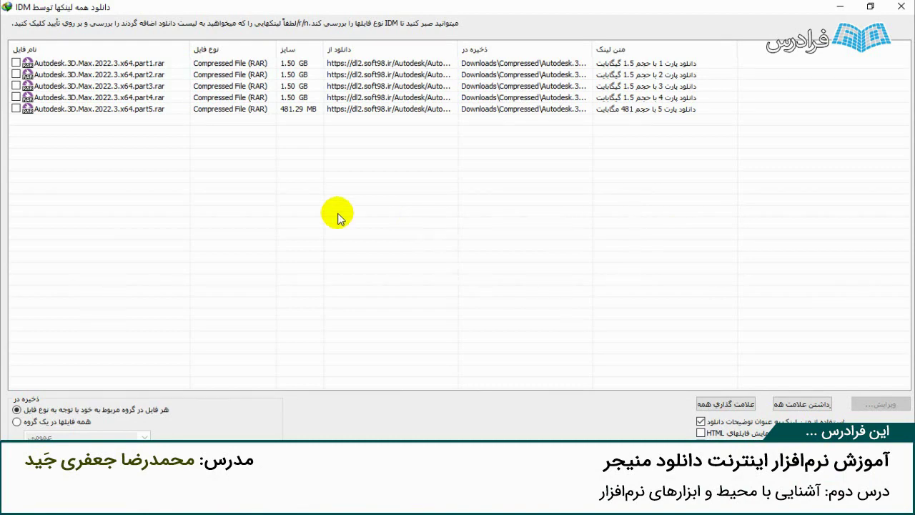
Mark the part1, part2 and part3 RAR files for download in the batch list.
click(27, 63)
click(15, 63)
click(15, 74)
click(16, 86)
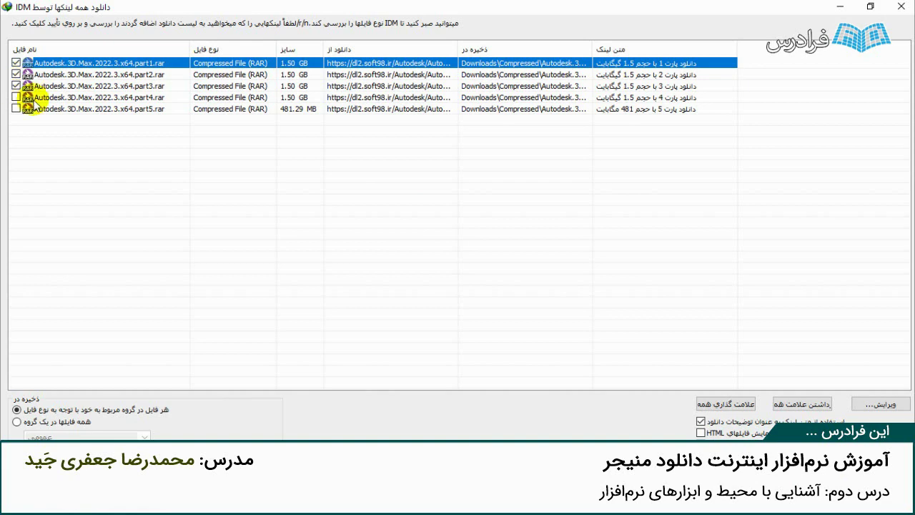
Unmark the part2 and part3 files and mark part4 and part5 for download.
click(23, 75)
click(16, 74)
click(16, 86)
click(16, 97)
click(16, 108)
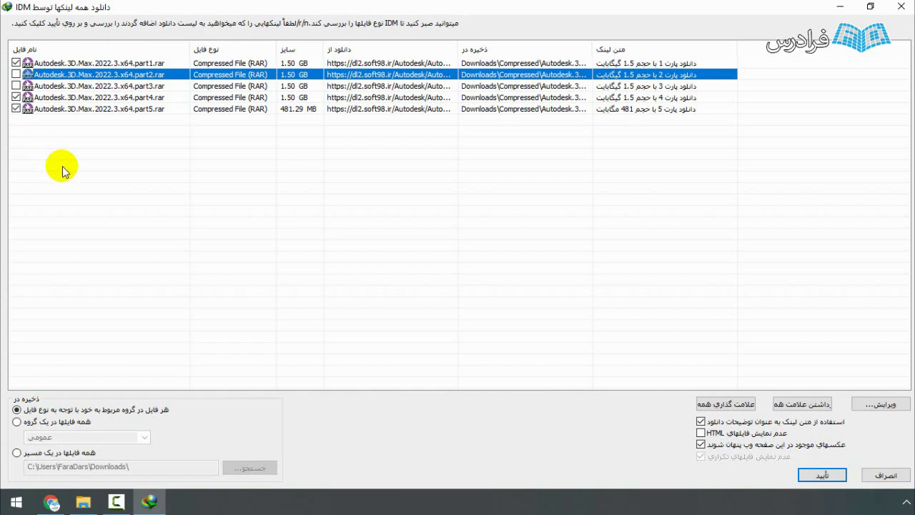
Mark the part3 and part2 files again so that every part is included, and clear the row highlight.
click(16, 86)
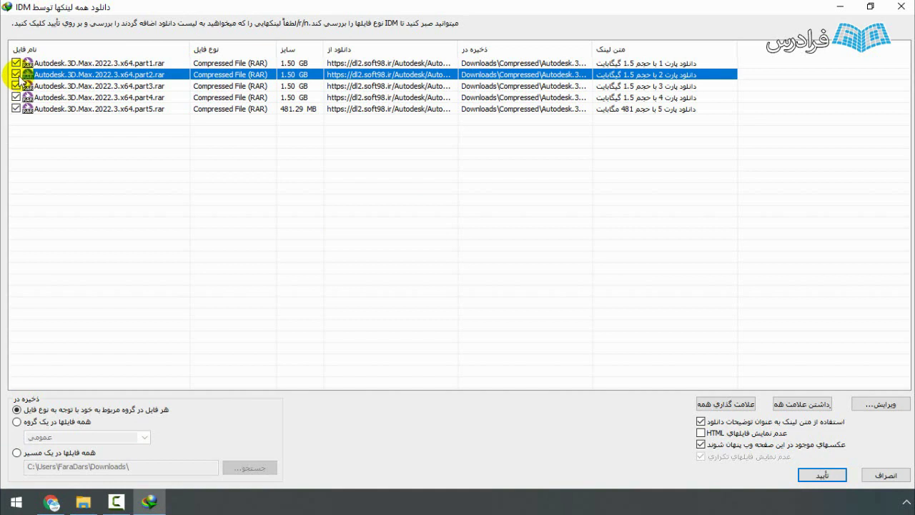
click(15, 74)
click(93, 193)
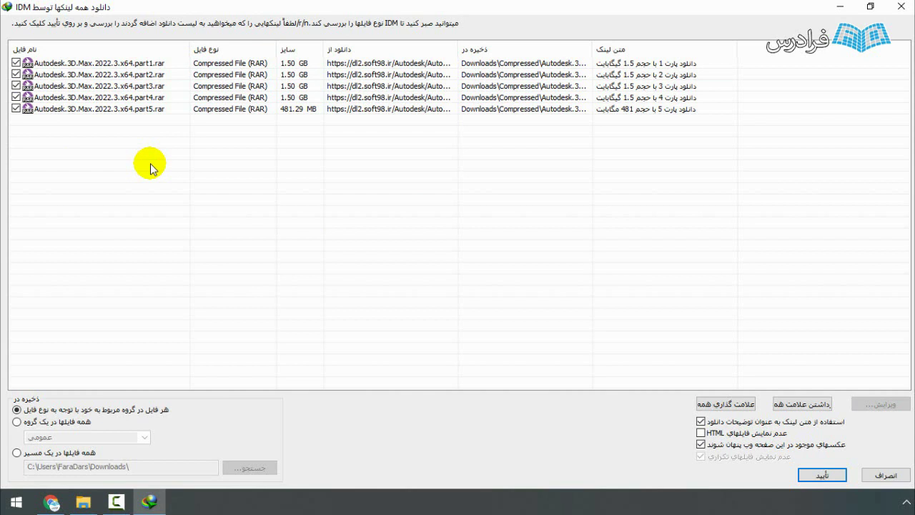
Unmark the RAR files individually, and mark all five for download at once.
click(16, 98)
click(16, 86)
click(15, 75)
click(15, 63)
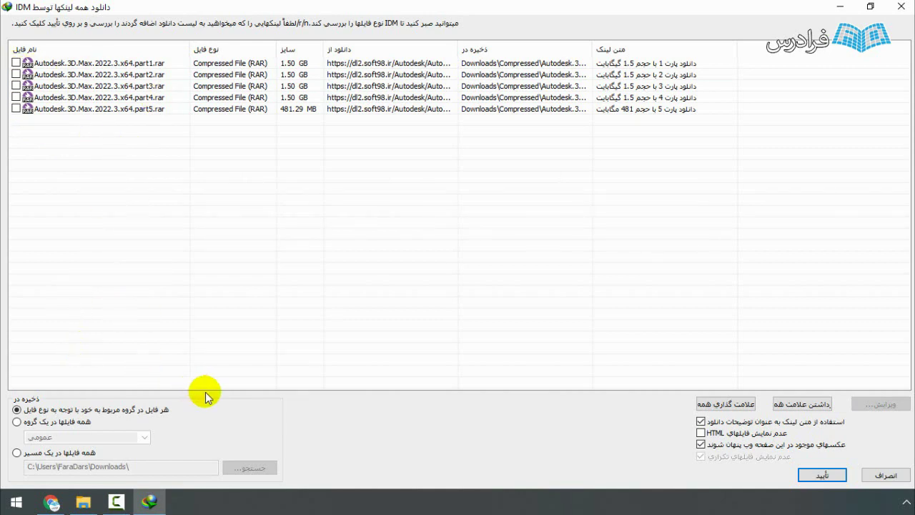
click(725, 404)
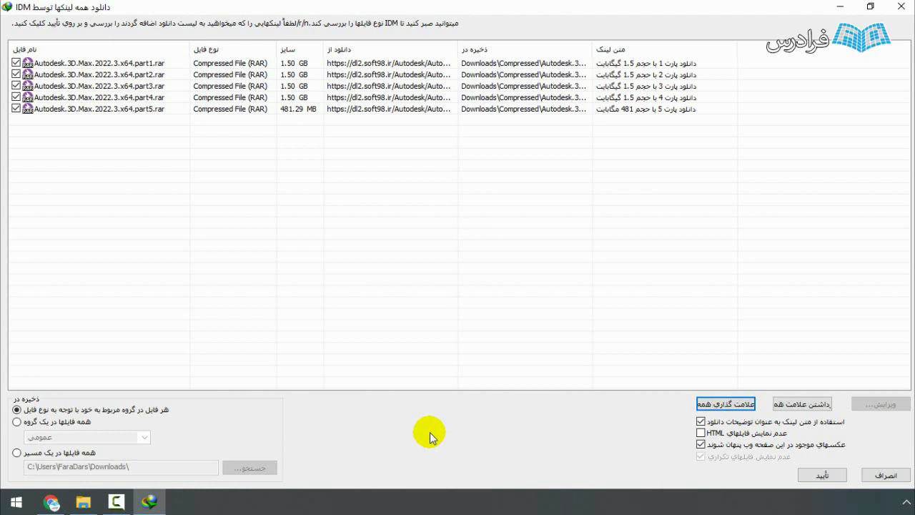
Set all files to save in one directory and inspect the user folder within the save path.
click(84, 454)
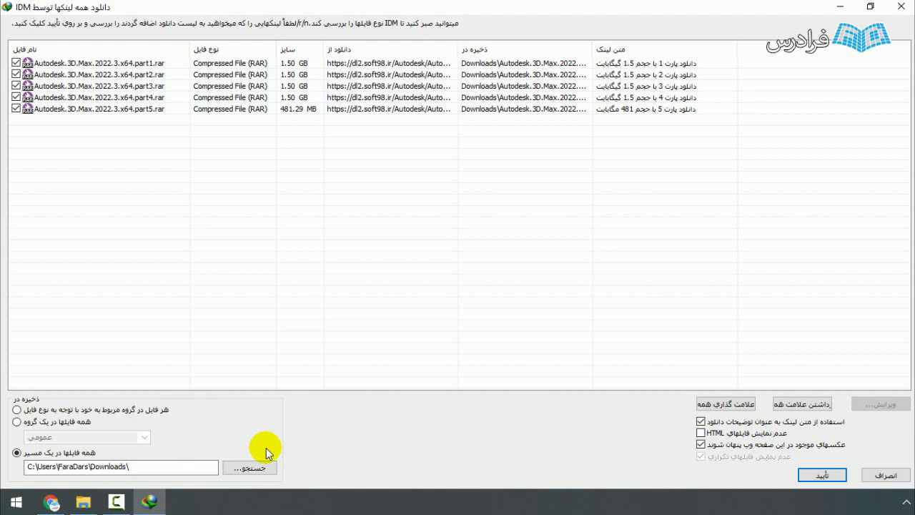
drag(155, 467, 25, 463)
click(137, 466)
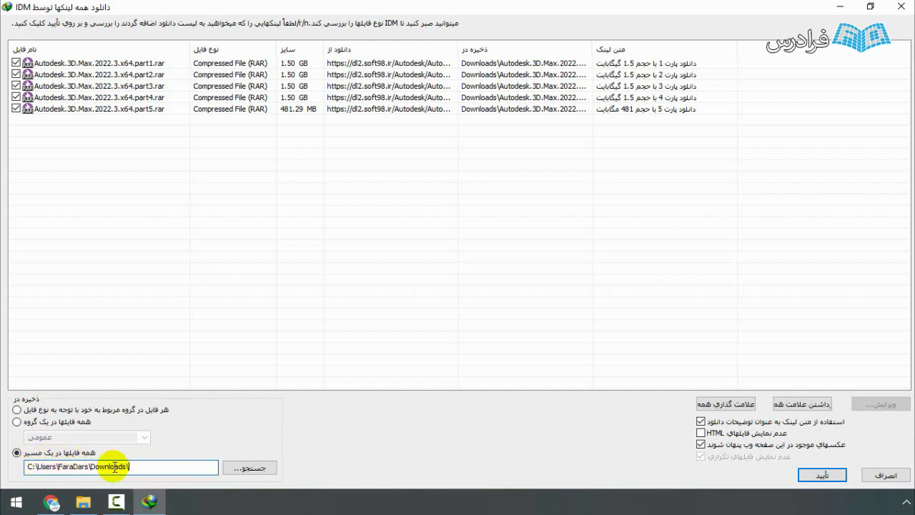
drag(89, 465, 59, 465)
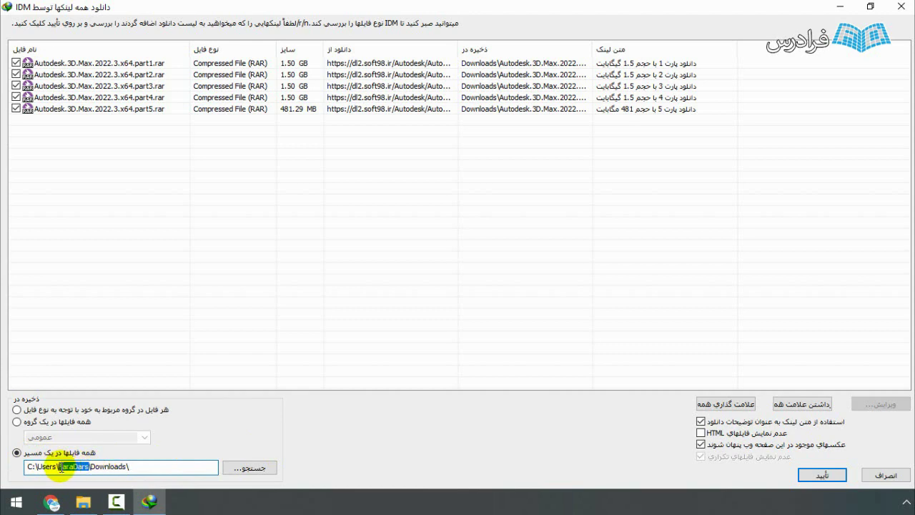
click(147, 468)
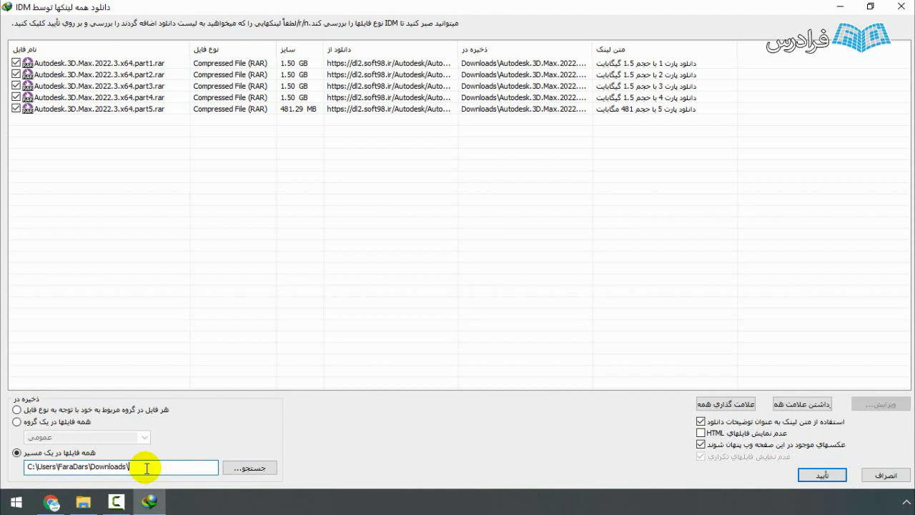
Look at the folder selection dialog for the save directory and cancel it without choosing a folder.
click(248, 468)
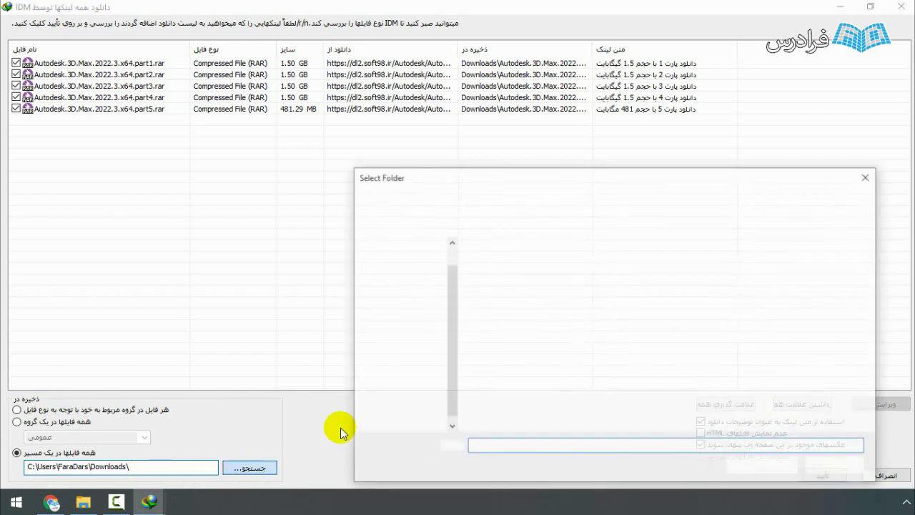
drag(616, 185, 500, 131)
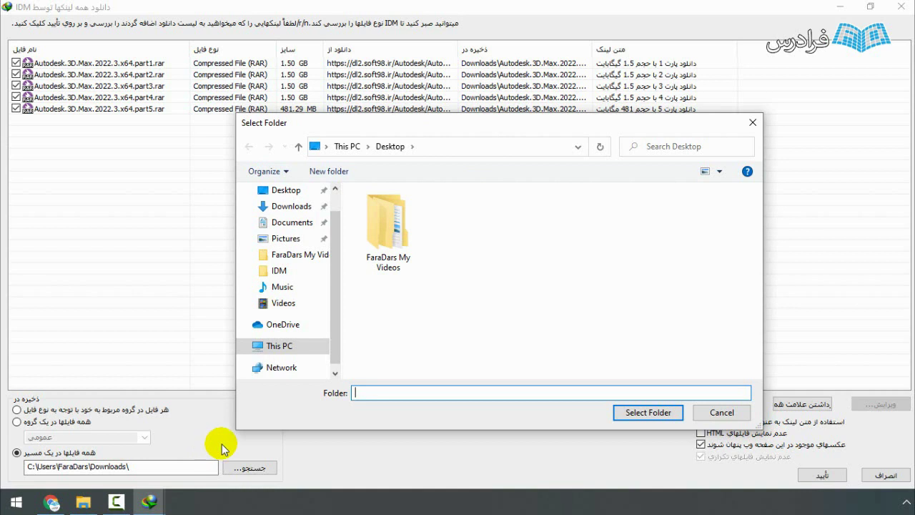
click(721, 412)
Try saving all files in one category and look through the available categories, keeping the general one (عمومی).
click(43, 422)
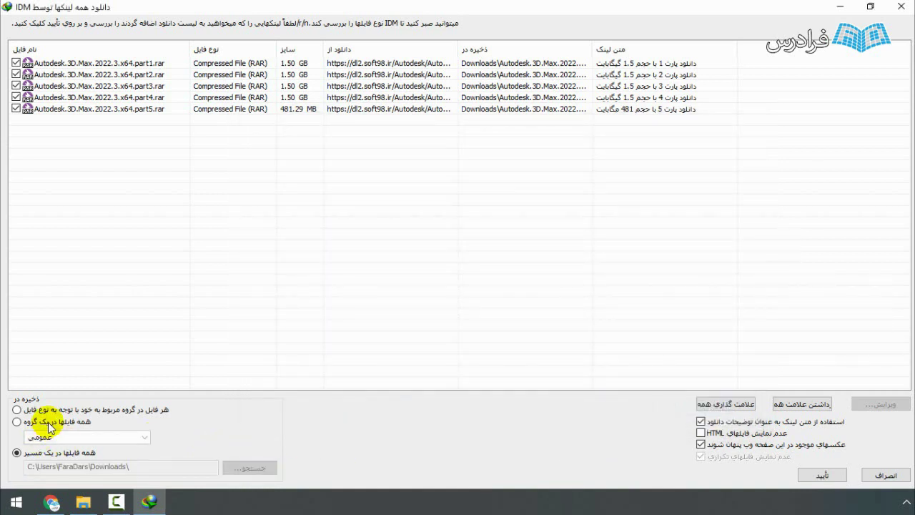
click(144, 437)
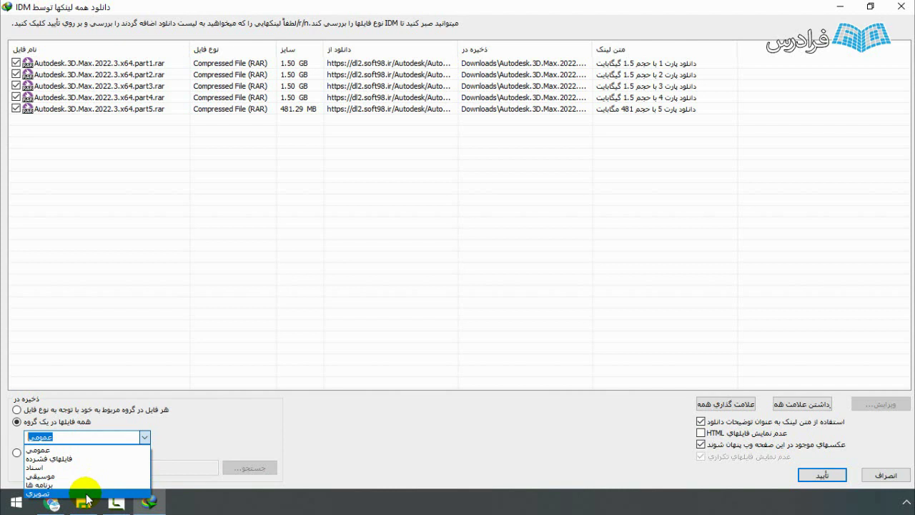
click(230, 434)
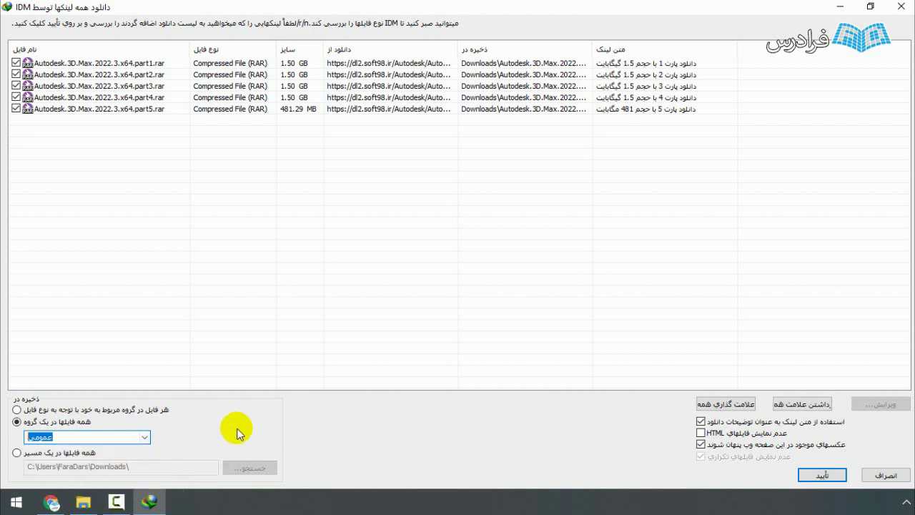
Save each file in the category matching its type and add all five parts to the main download queue without starting it.
click(77, 411)
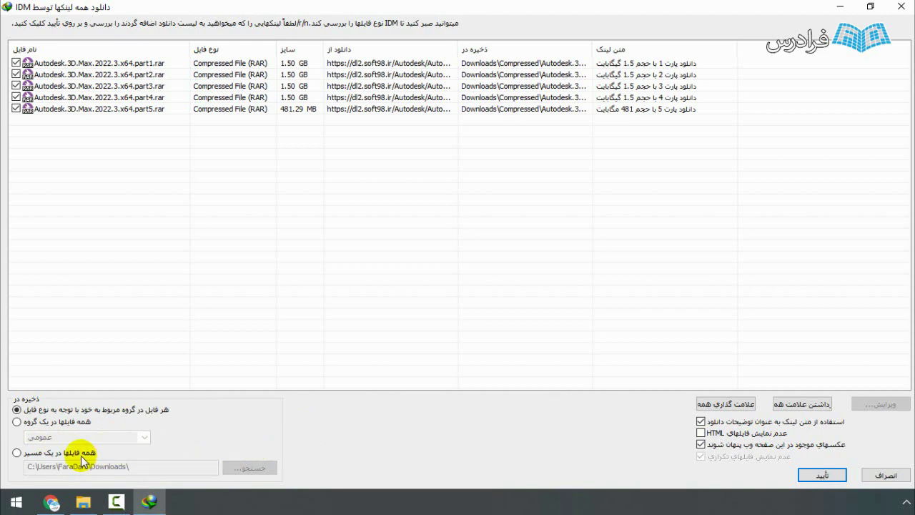
click(822, 474)
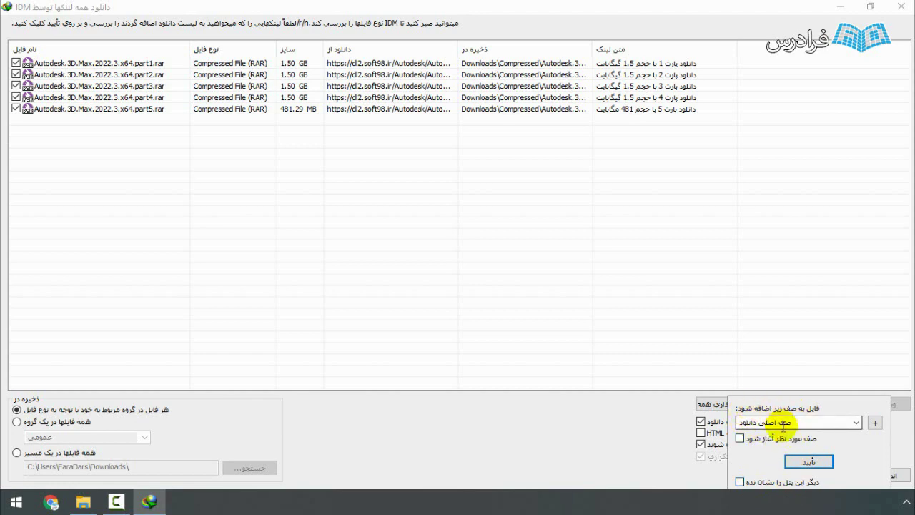
click(809, 462)
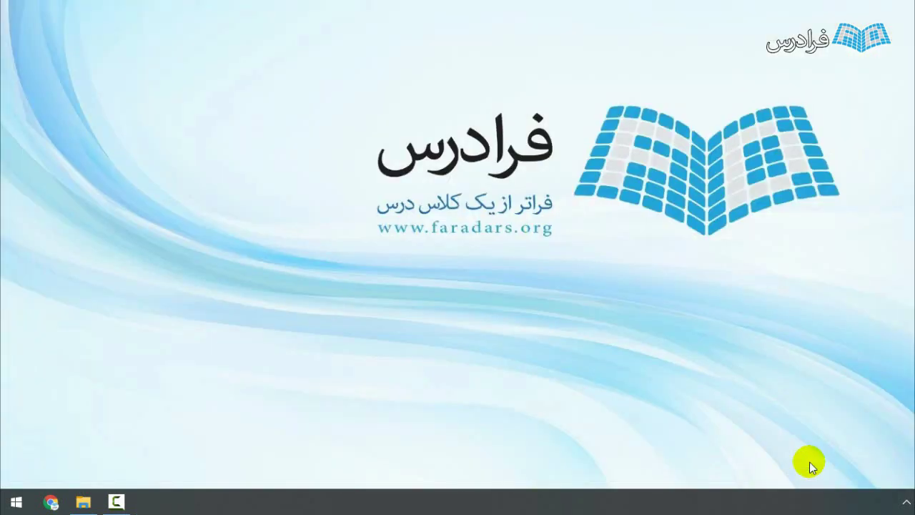
Open Internet Download Manager and widen the file name column to fit the full names of the queued parts.
key(super)
text(id)
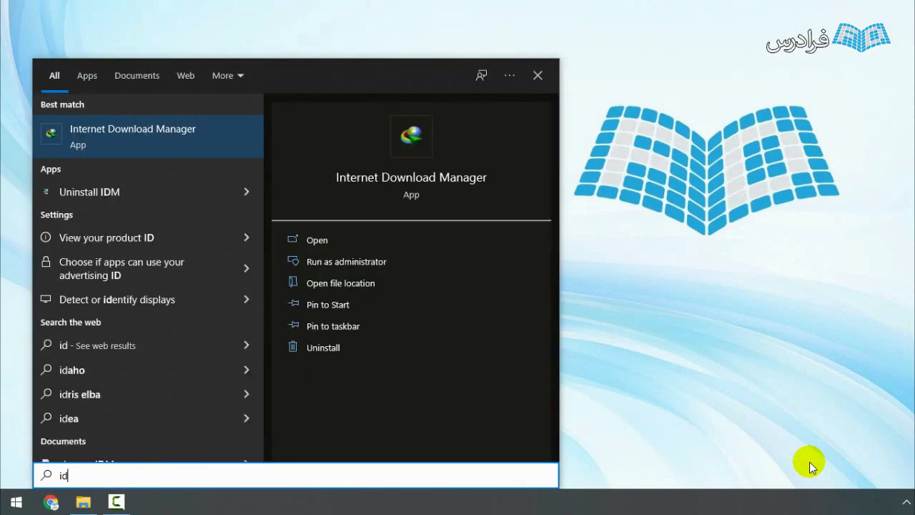
key(Return)
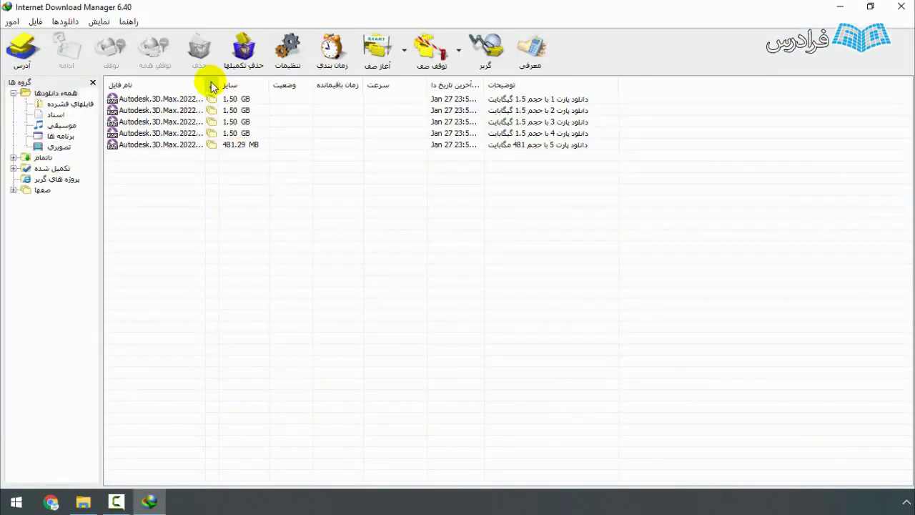
drag(206, 81, 277, 81)
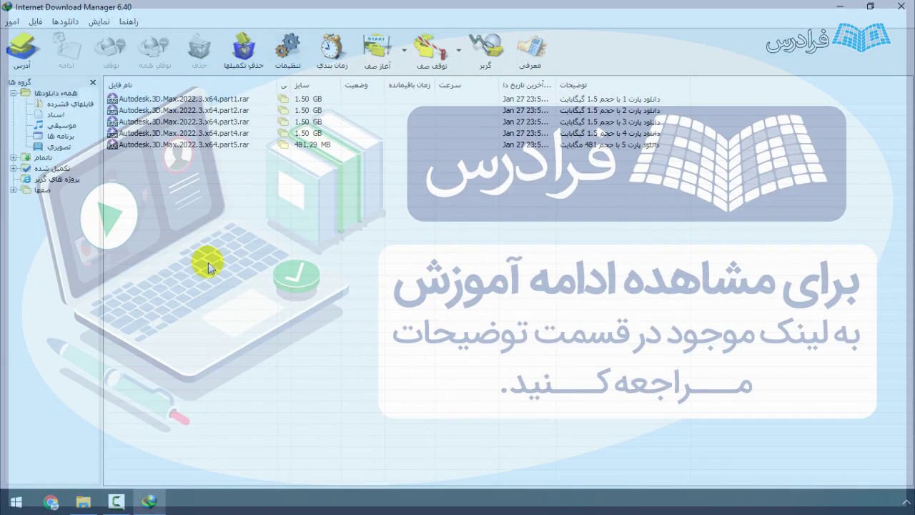